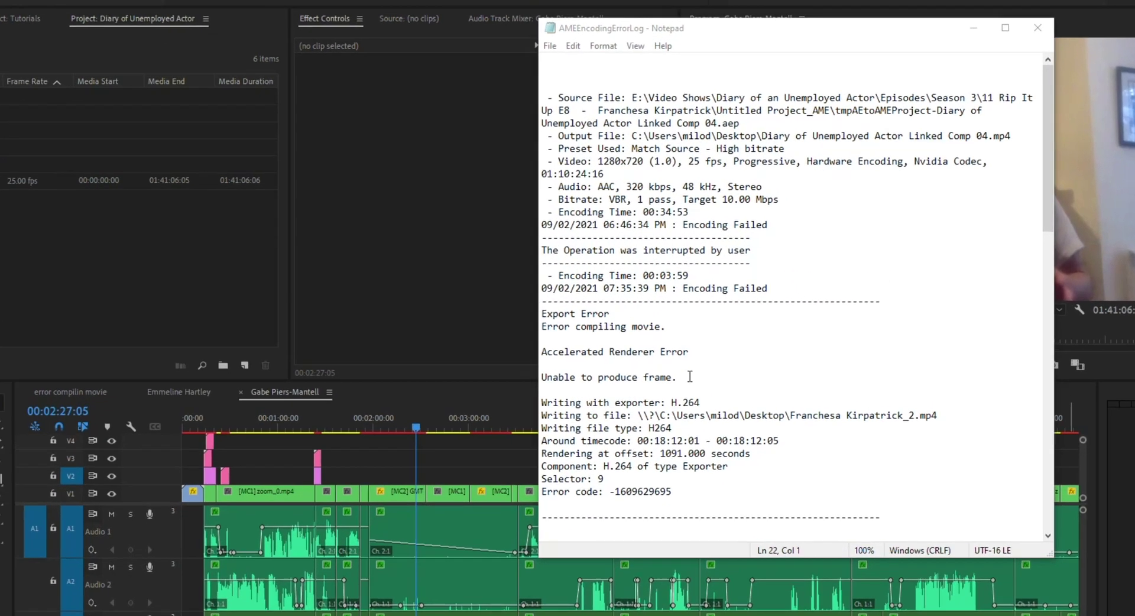
Step: Highlight the 'Error compiling movie' and 'Accelerated Renderer Error' lines in the error log
left_click(777, 340)
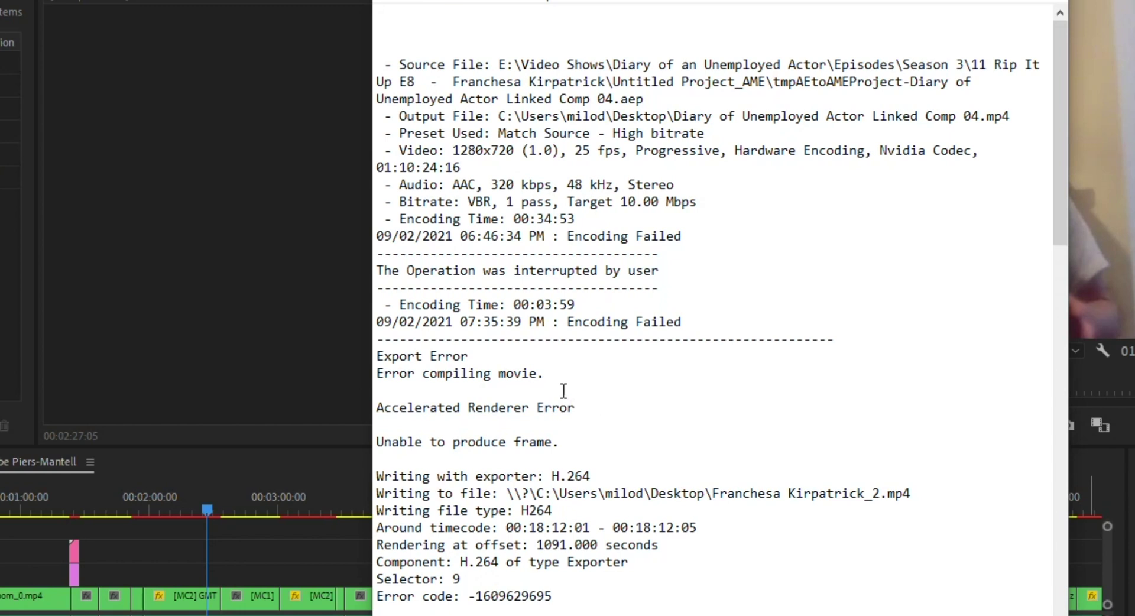
left_click_drag(545, 373, 385, 356)
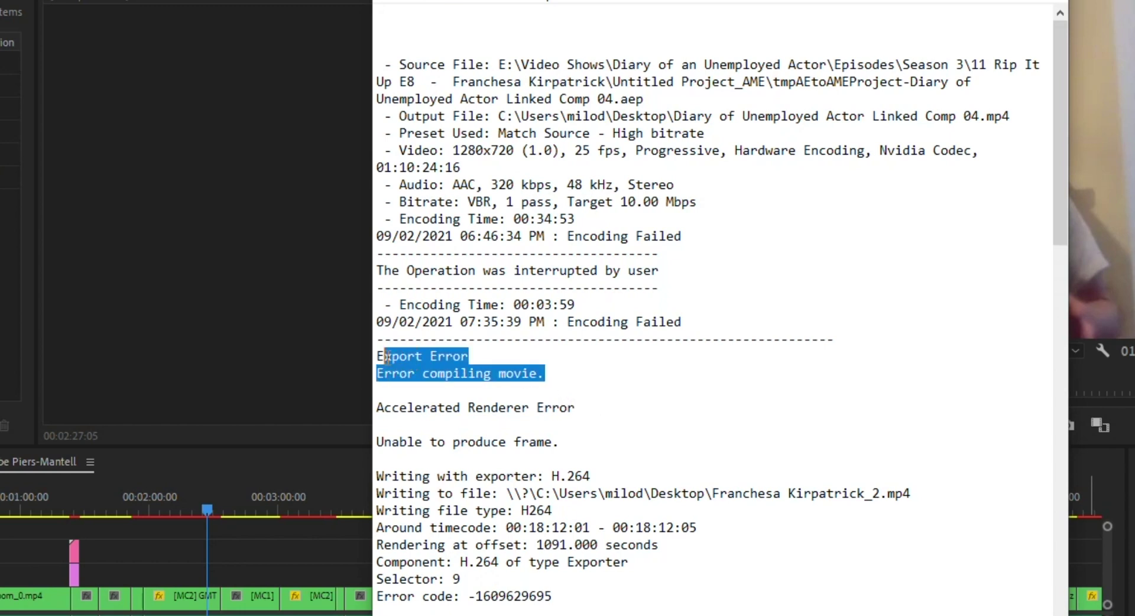
left_click(533, 390)
left_click_drag(591, 442, 354, 393)
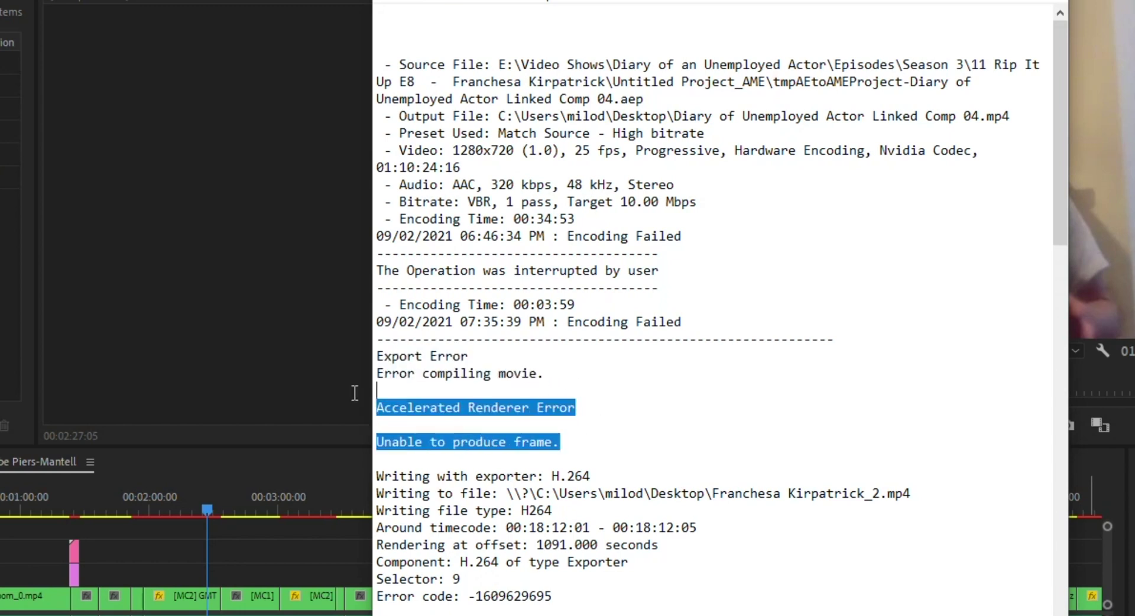
left_click(552, 444)
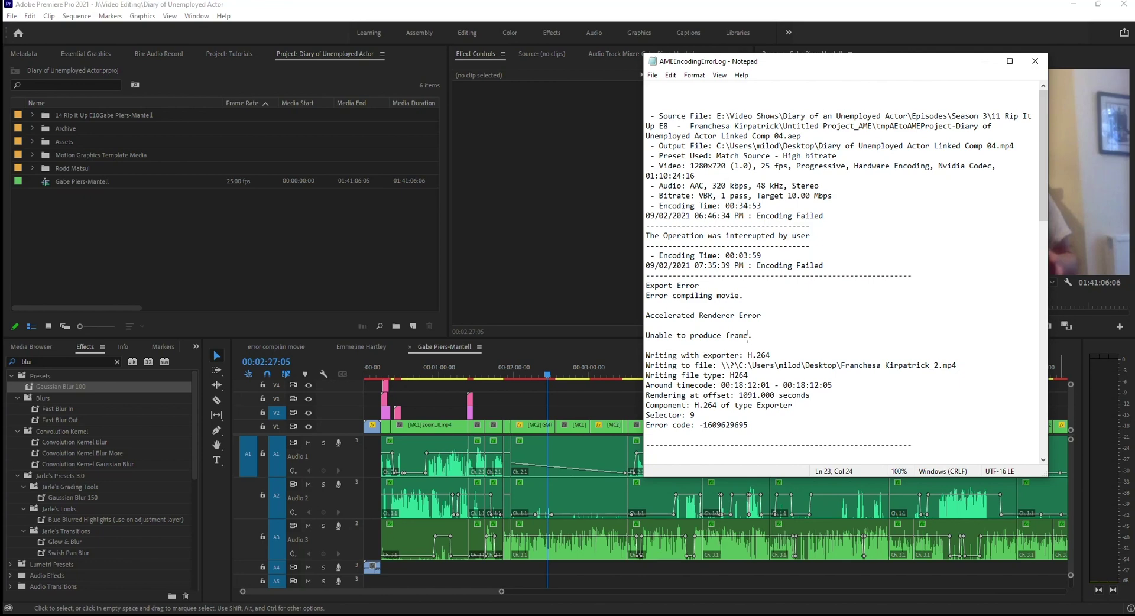
Step: Keep Mercury Playback Engine Software Only as the renderer in General project settings
left_click(343, 228)
left_click(13, 16)
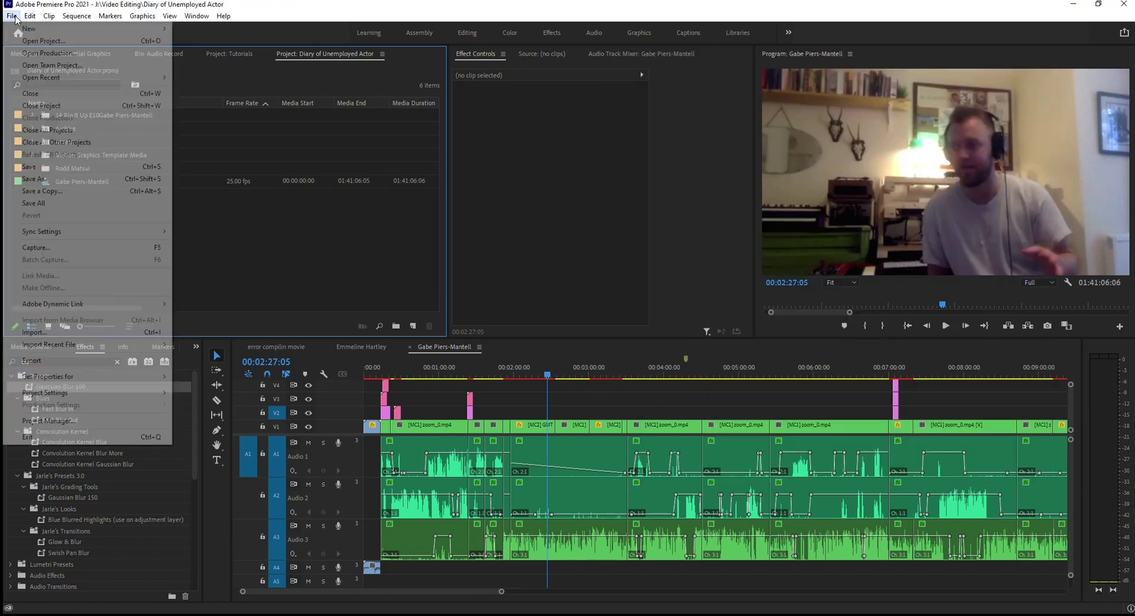
mouse_move(127, 393)
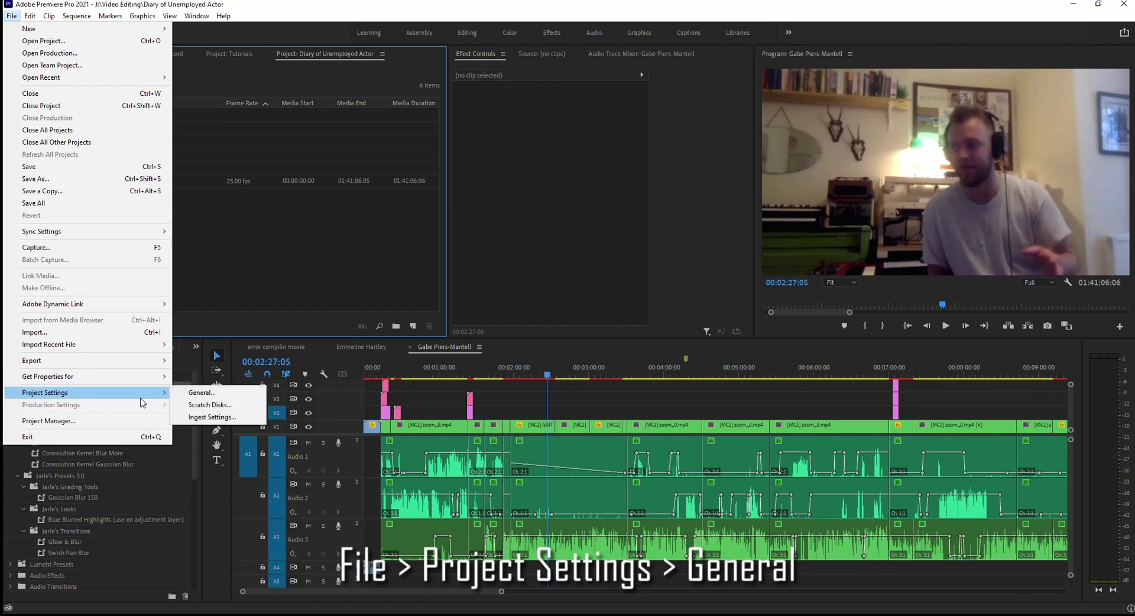
left_click(203, 393)
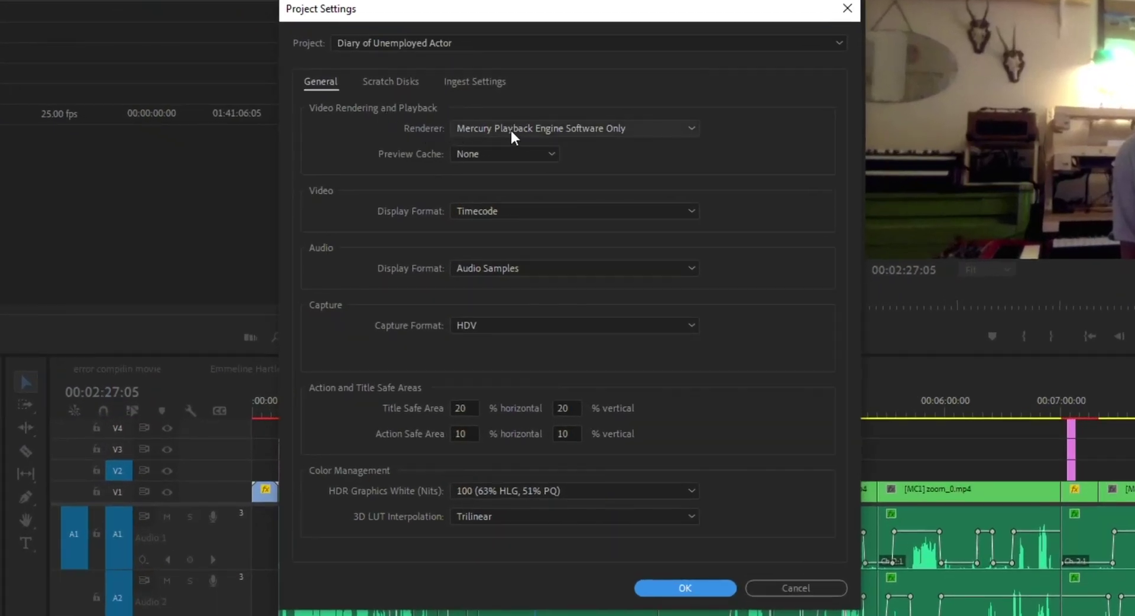
left_click(528, 130)
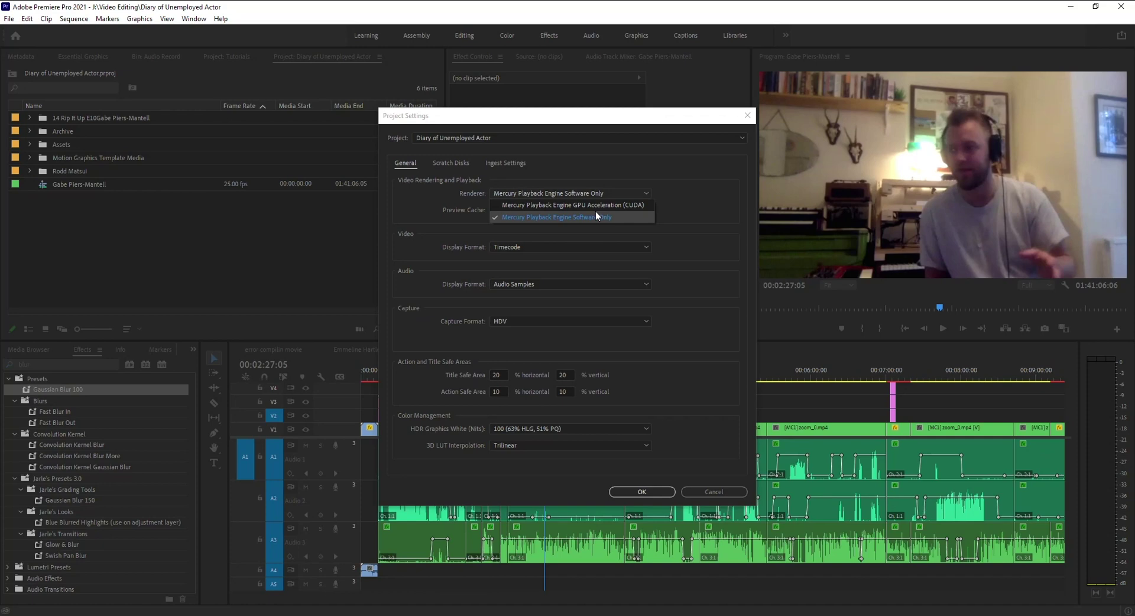
left_click(612, 159)
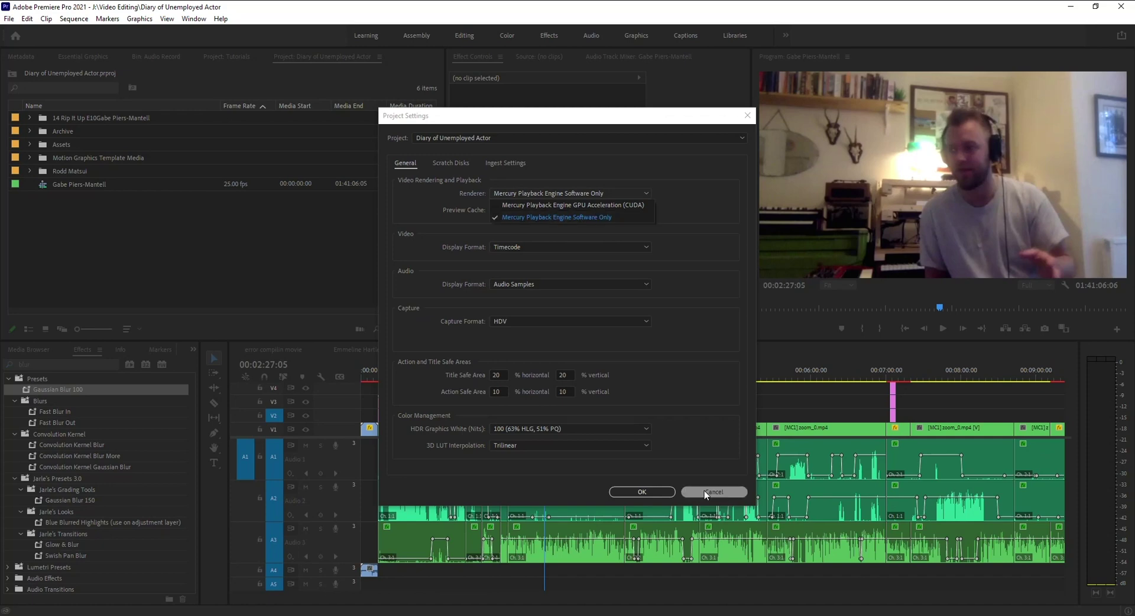
Step: Export the sequence with H.264, trying Match Source - High bitrate before choosing YouTube 720p HD
left_click(704, 491)
right_click(97, 186)
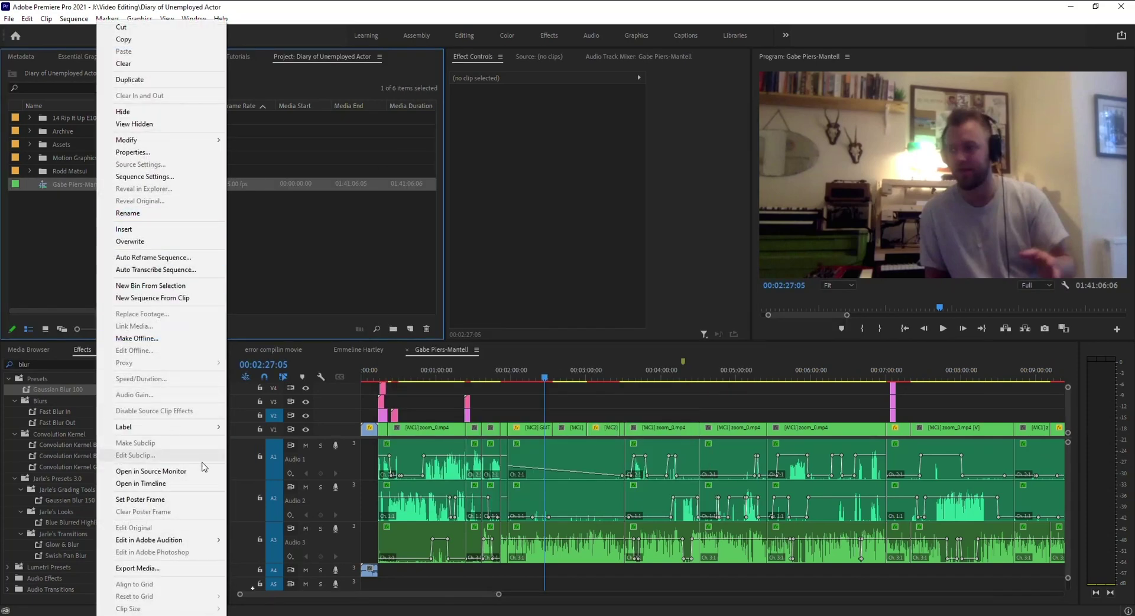
left_click(177, 567)
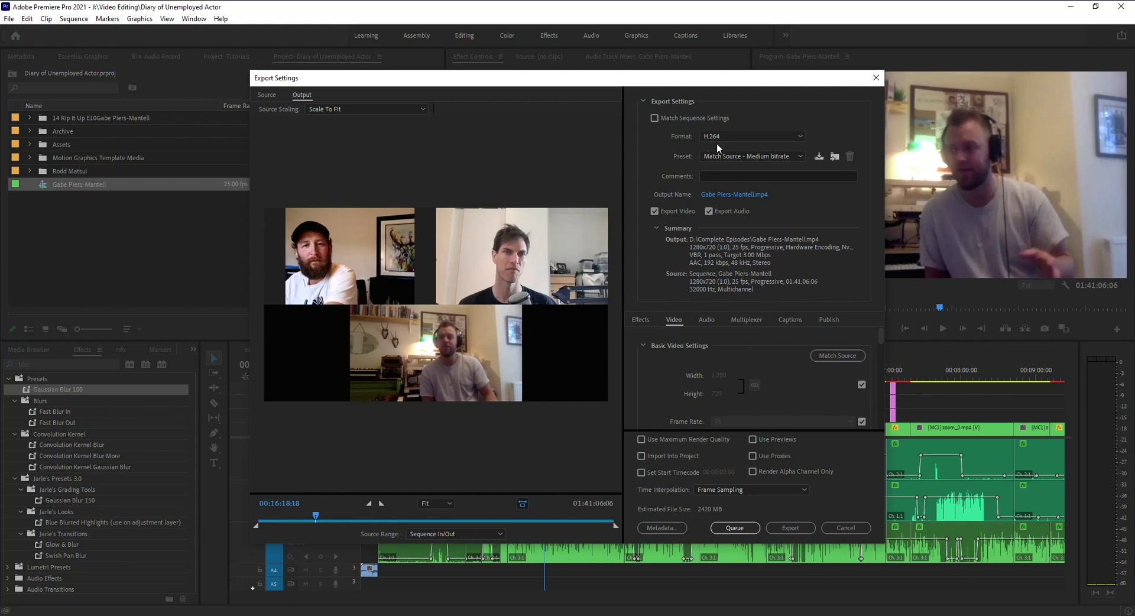
left_click(772, 158)
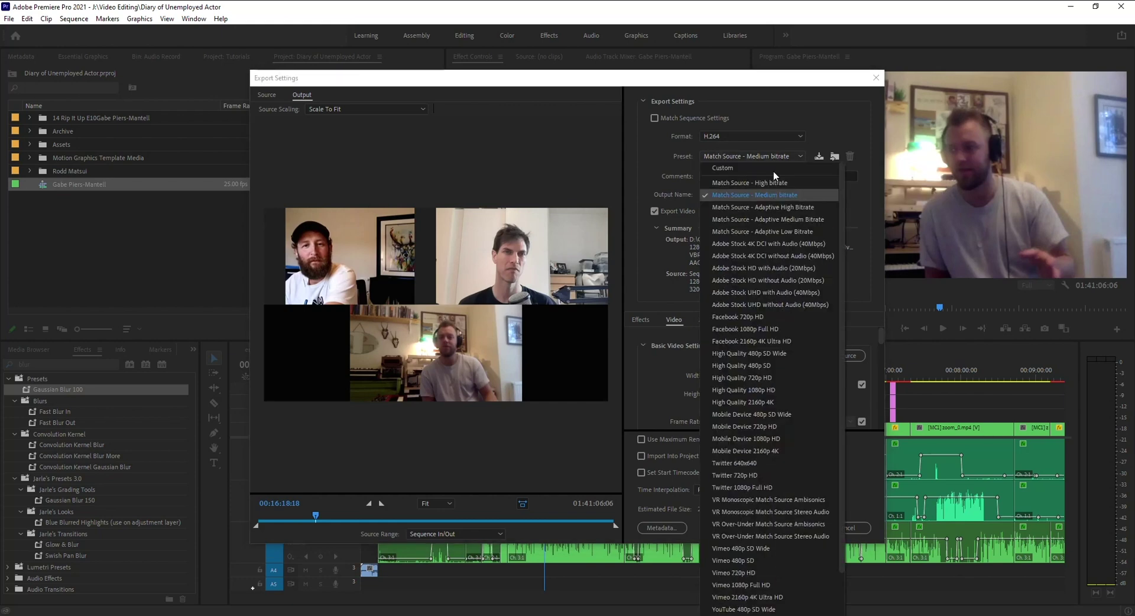
left_click(766, 183)
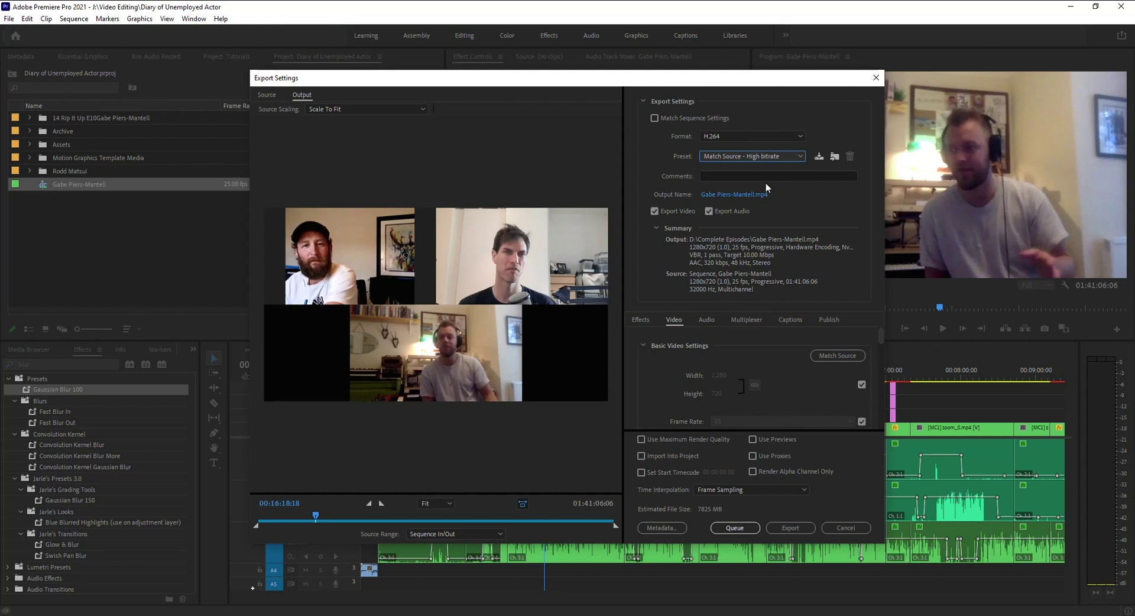
left_click(750, 158)
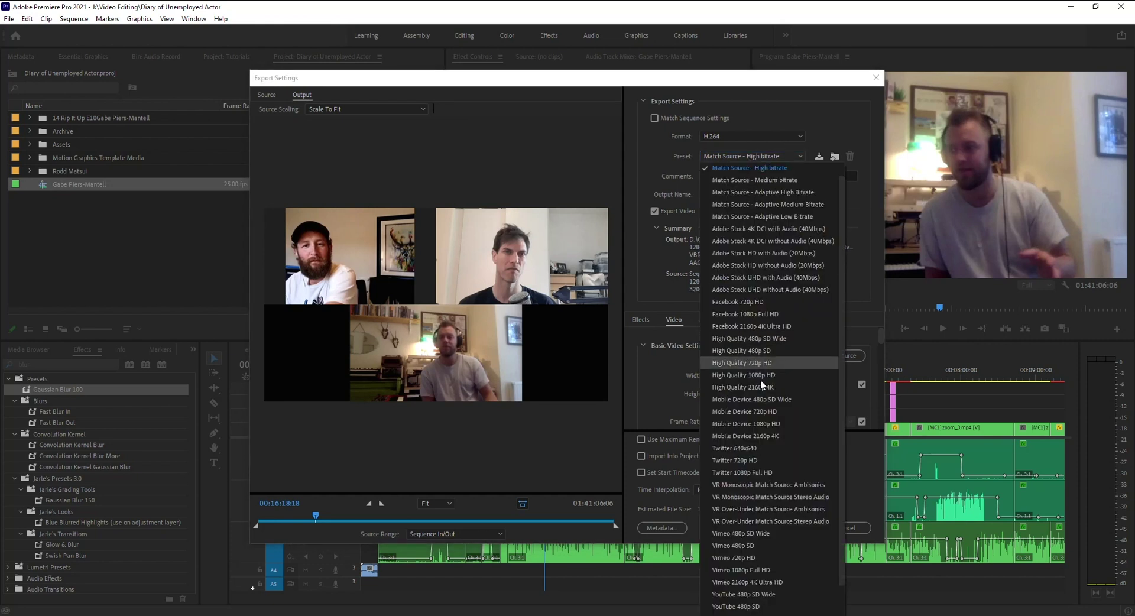
scroll(761, 390, "down", 1)
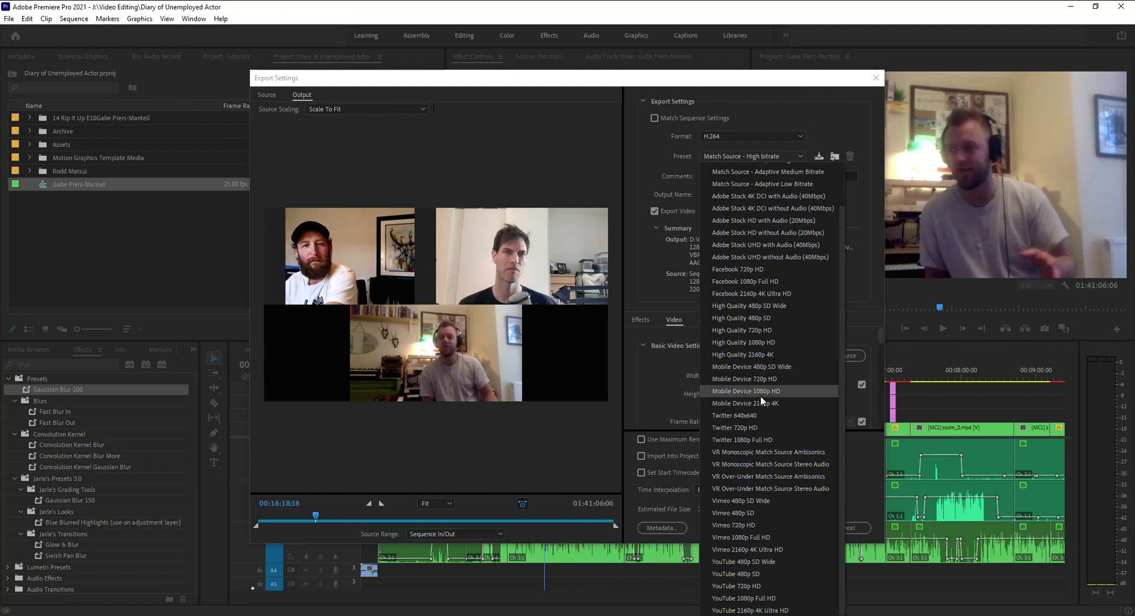
left_click(728, 583)
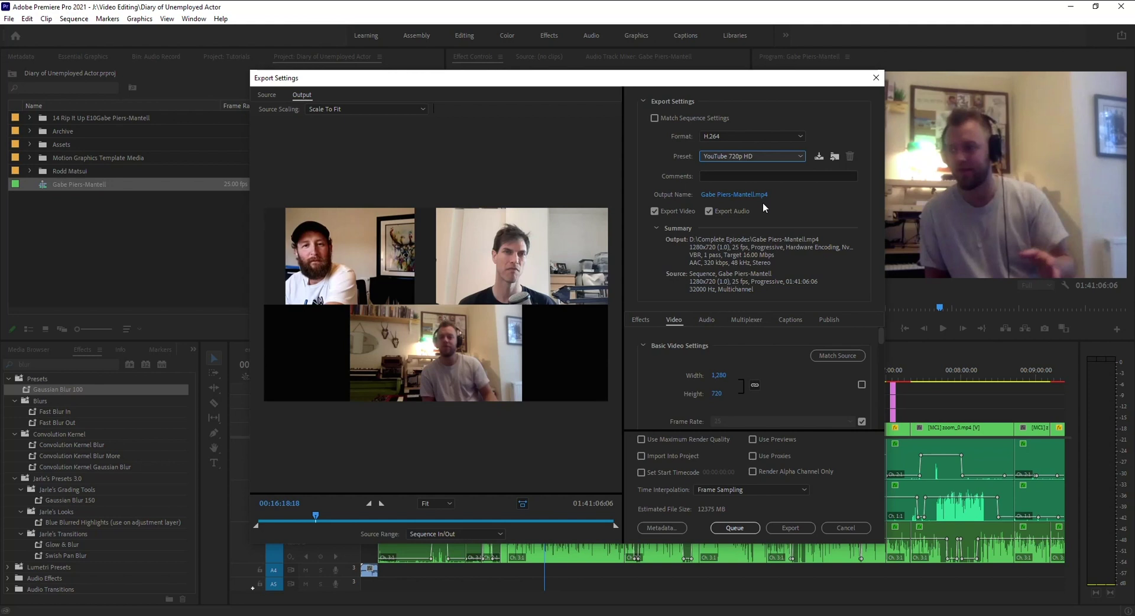
Step: Browse the export's save location via OS (C:) and Desktop to the SSD1 (D:) root
left_click(726, 197)
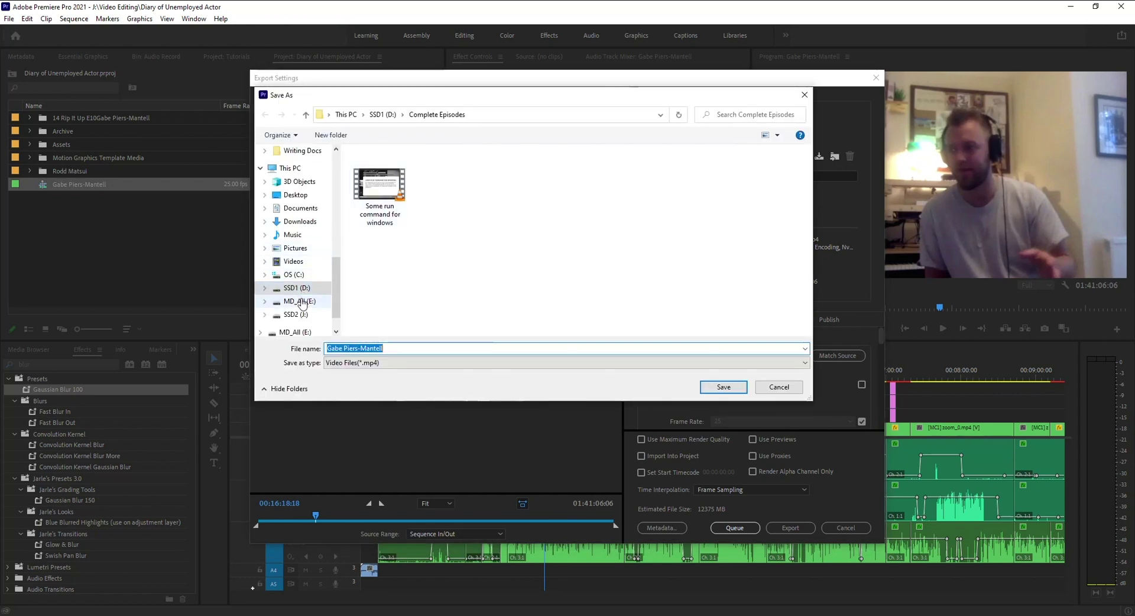
left_click(296, 277)
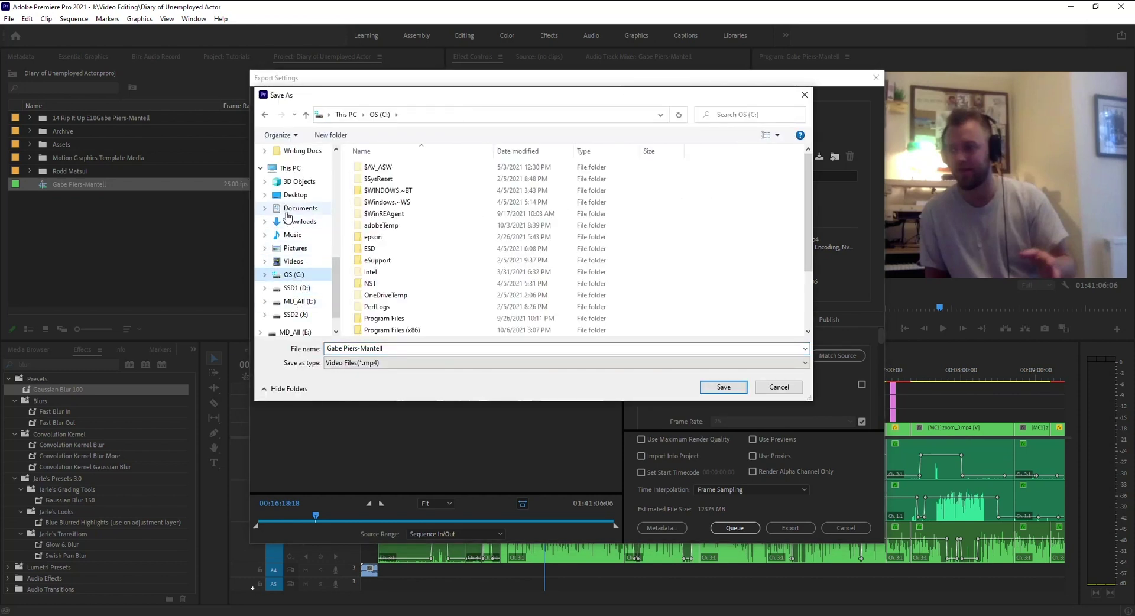
left_click(296, 195)
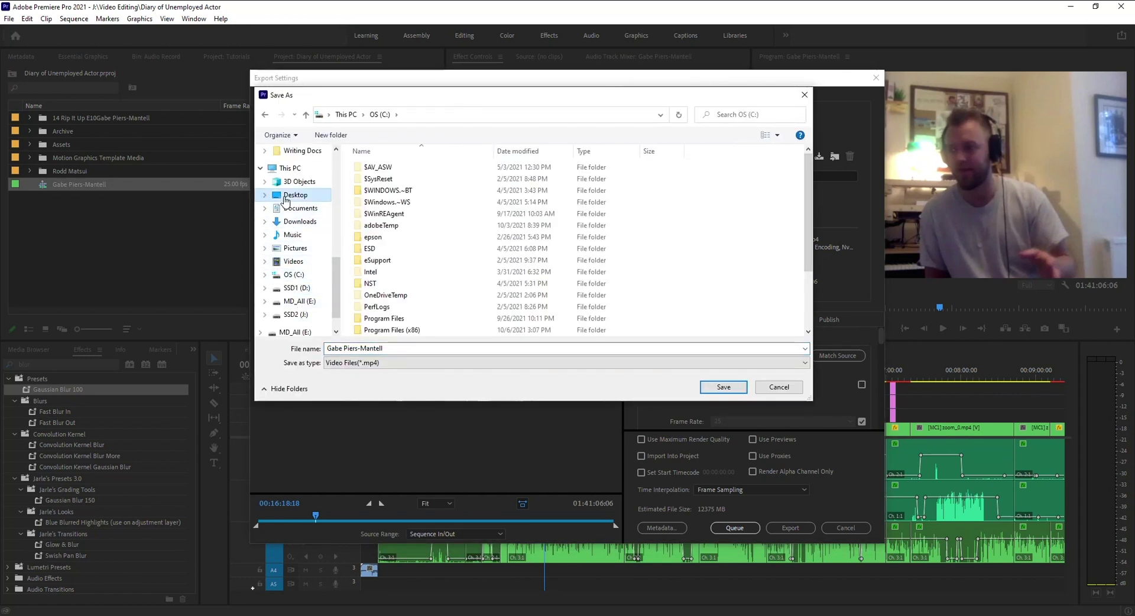
left_click(294, 275)
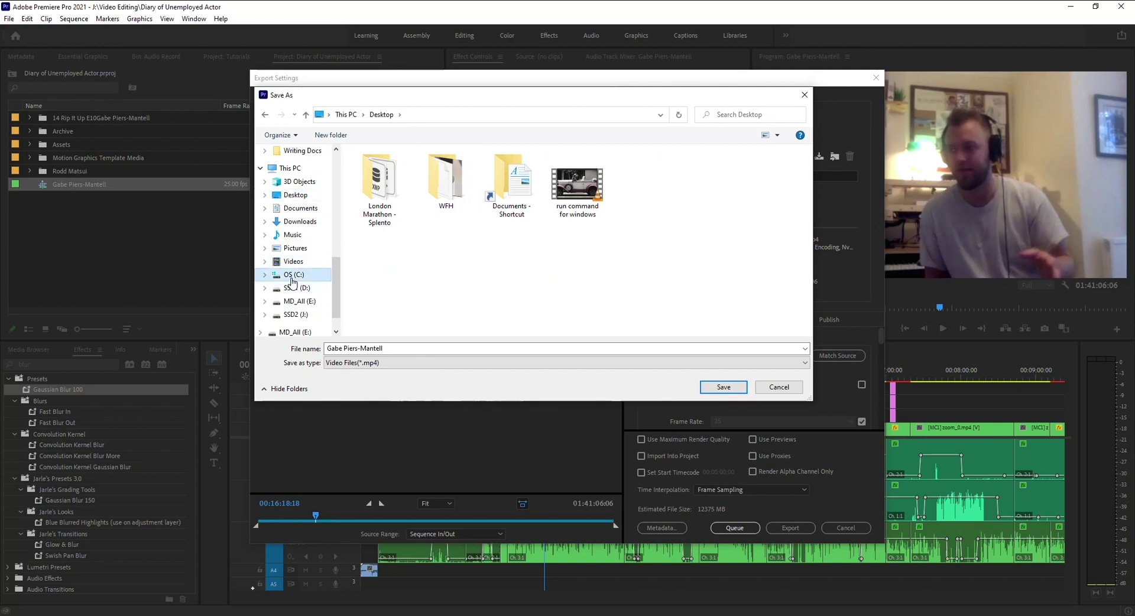
left_click(290, 288)
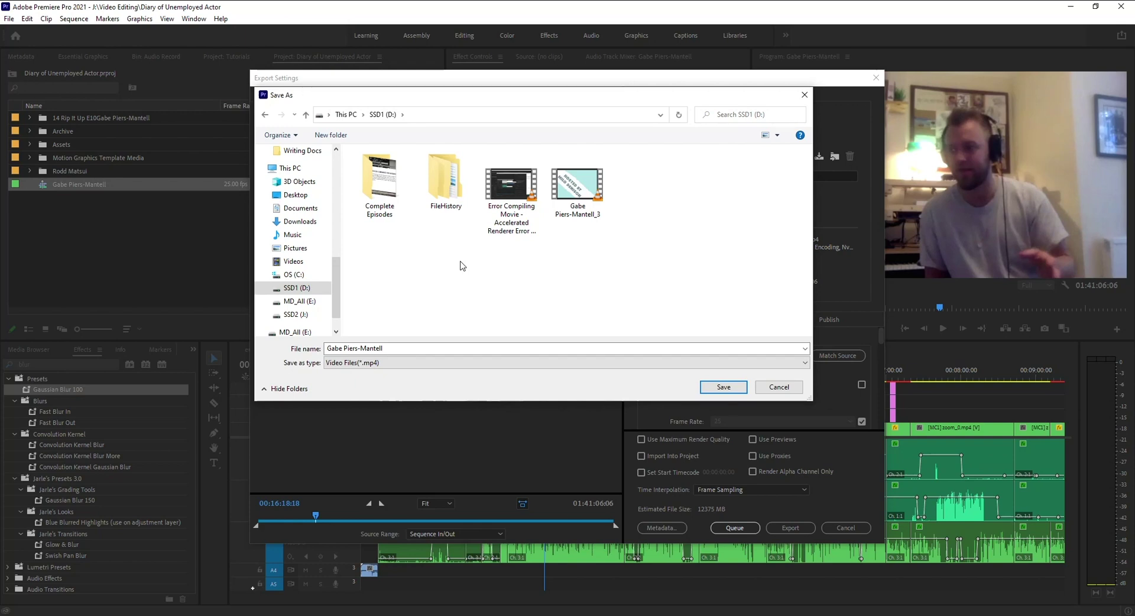
Step: Recheck that the General project settings renderer is still Mercury Playback Engine Software Only
key("Escape")
key("Escape")
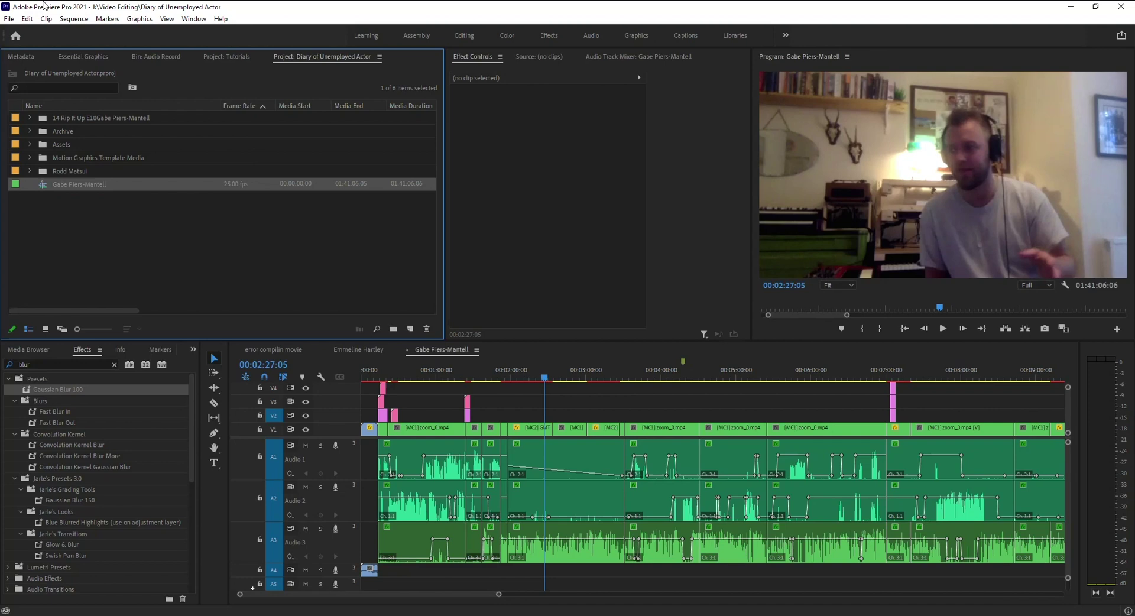
left_click(9, 19)
mouse_move(112, 400)
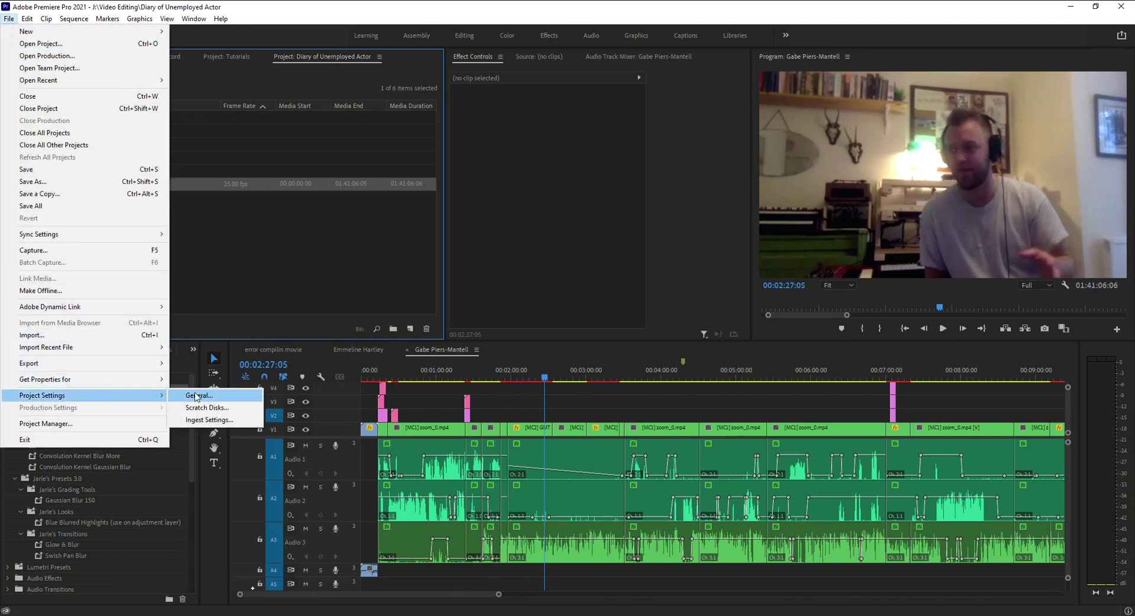
left_click(199, 396)
left_click(508, 189)
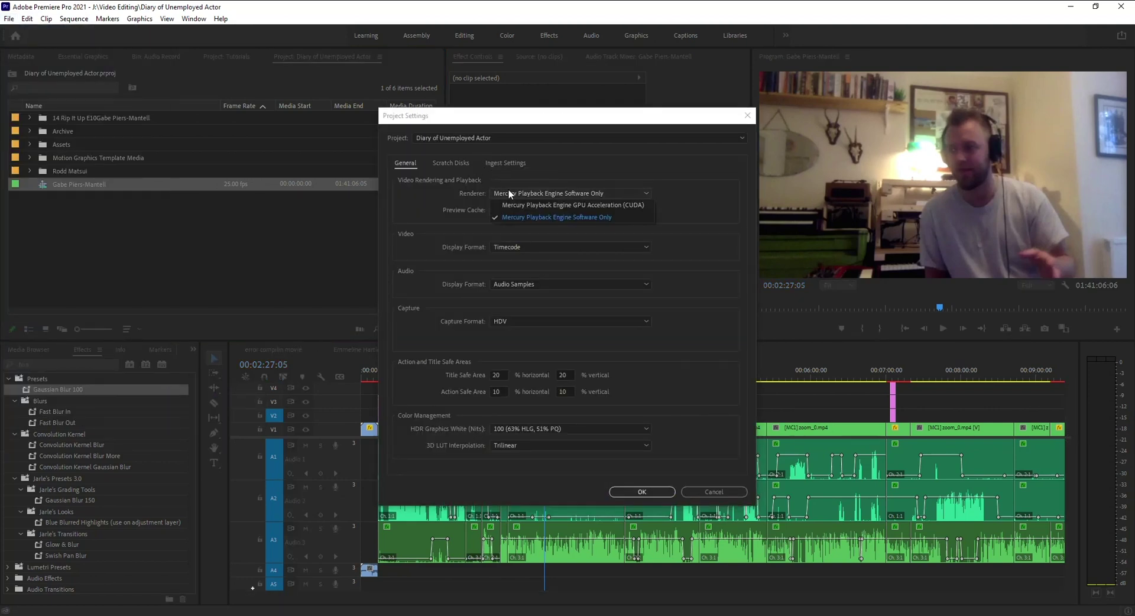
left_click(709, 493)
Step: Reopen export settings with Ctrl+M and switch the preset to Match Source - High bitrate
key("ctrl+m")
left_click(761, 156)
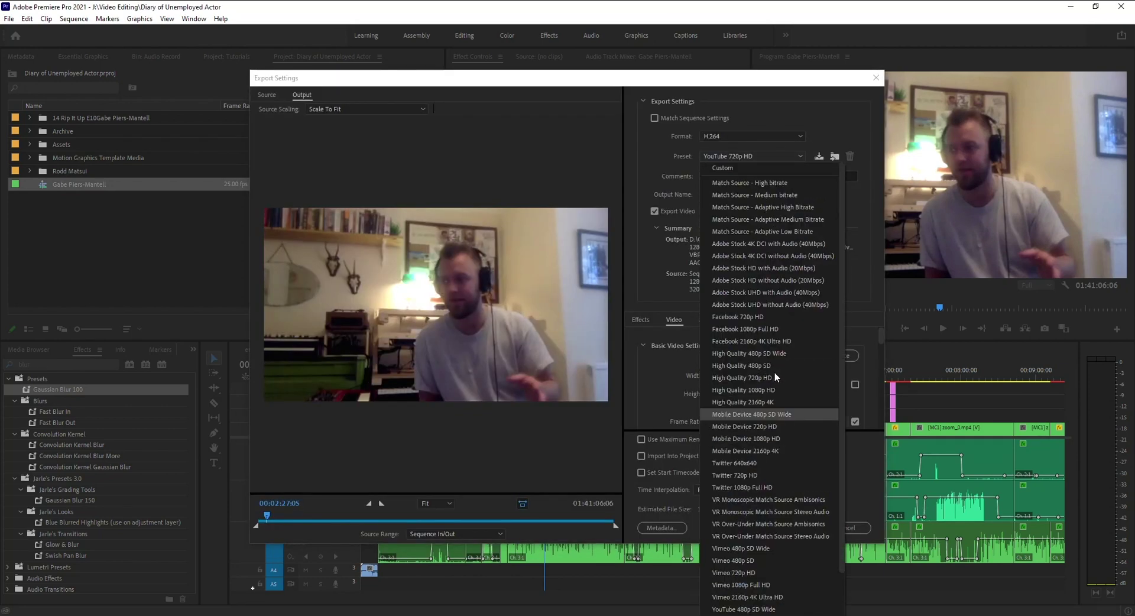
left_click(771, 183)
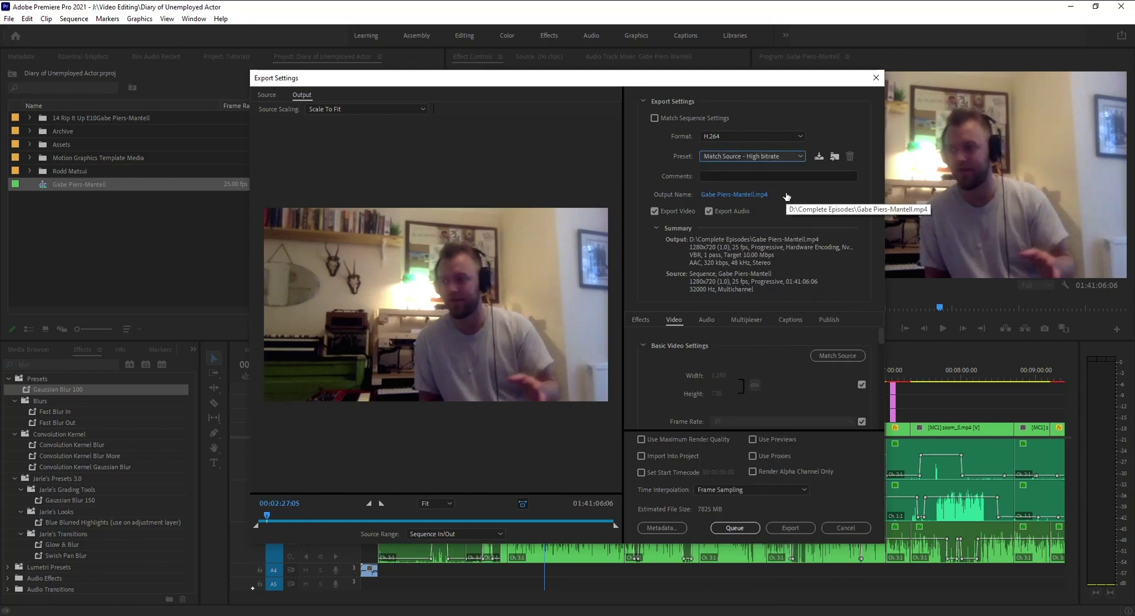
Step: Browse the output location from MD_All (E:) back to the SSD1 (D:) drive root
left_click(726, 196)
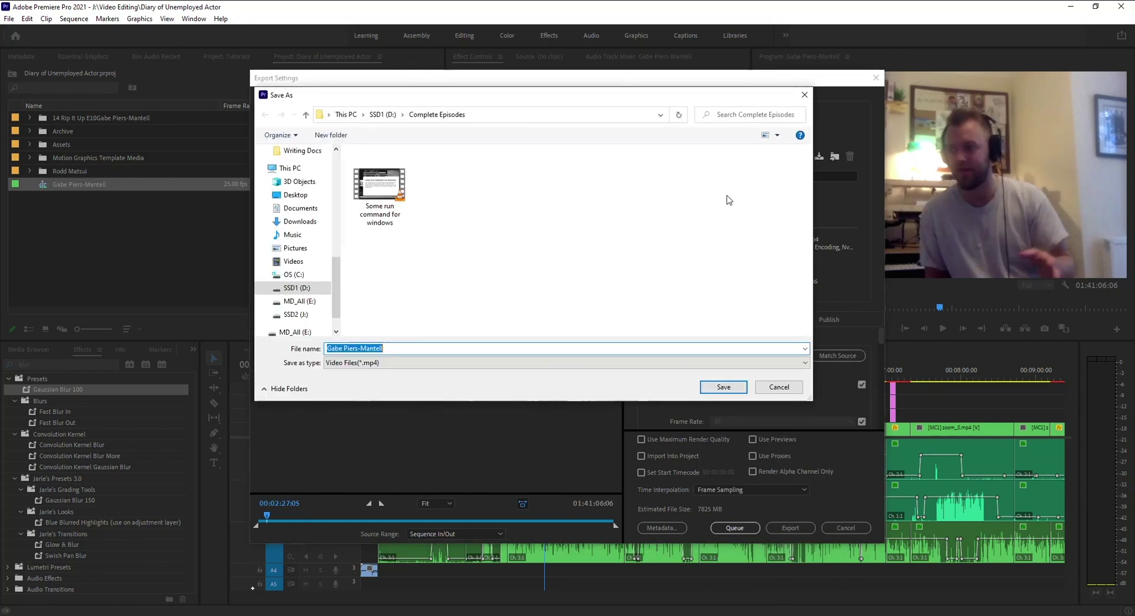
left_click(421, 250)
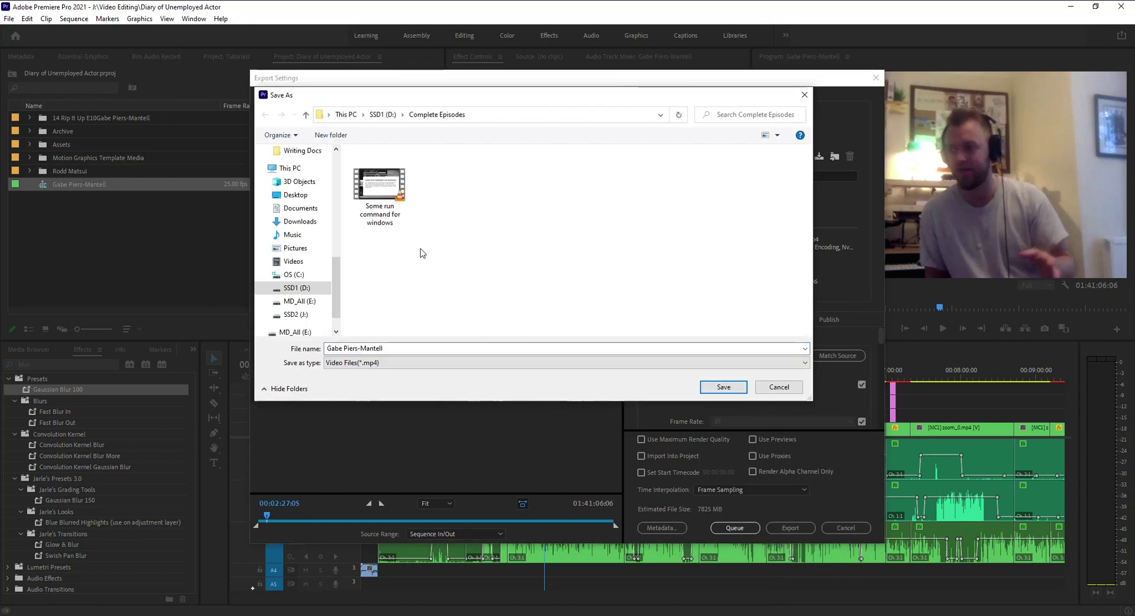
left_click(291, 303)
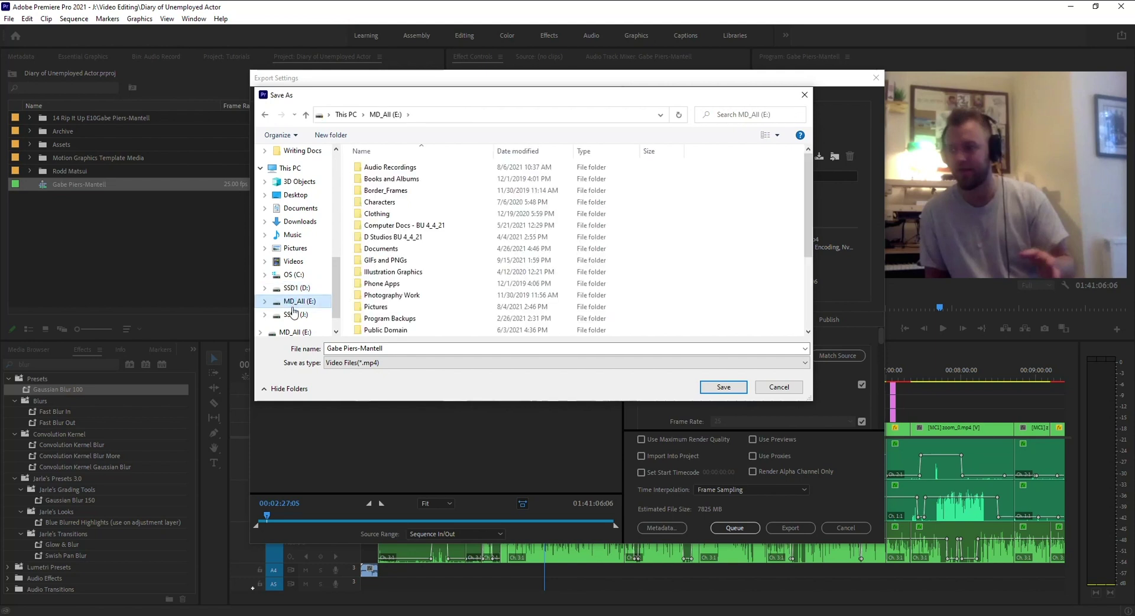
left_click(296, 288)
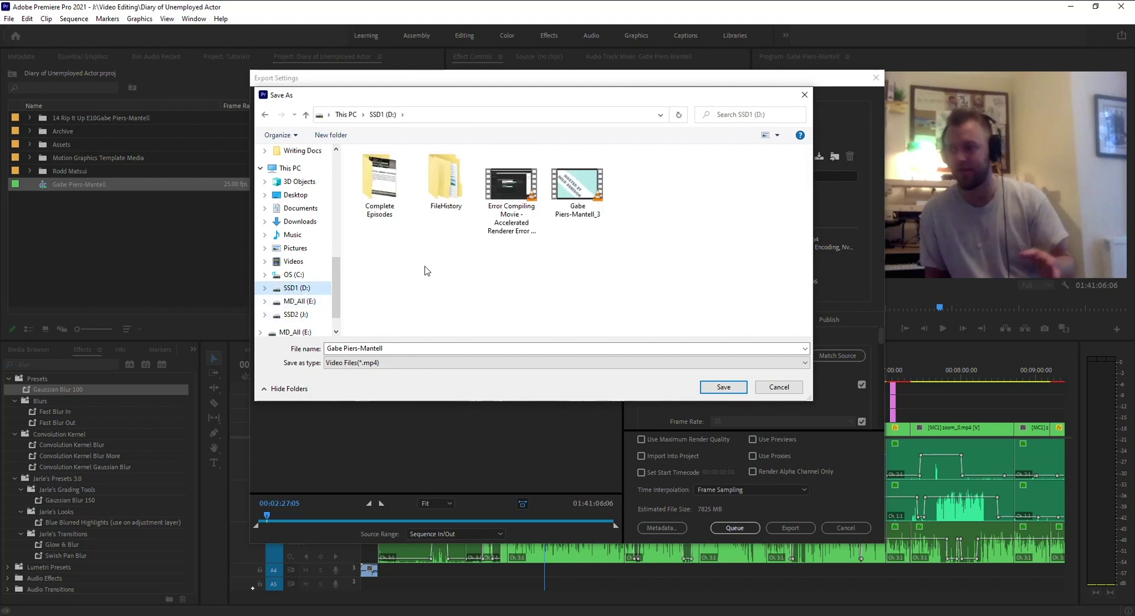